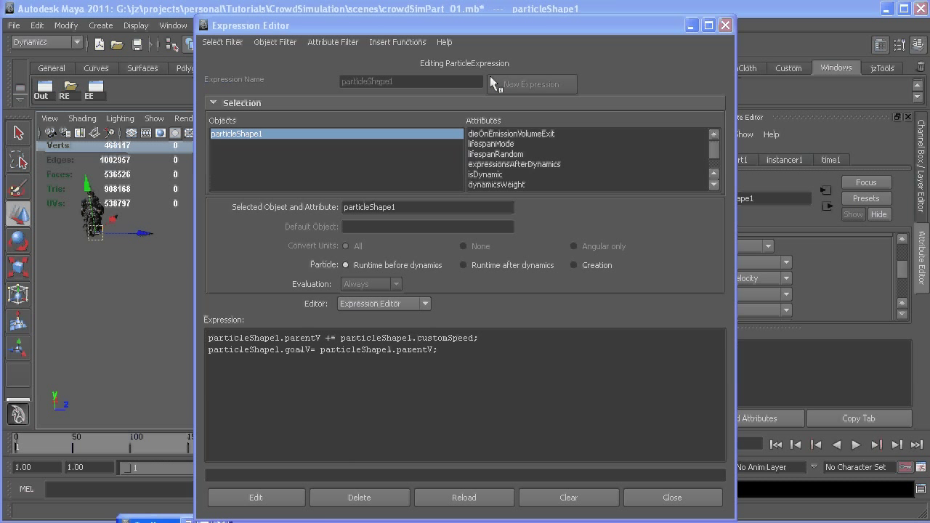
# Step: Paste the character 0–4 conditions cycling customIndex (0–15, 16–31, 32–47, 48–66, 67–101) below the goalV line in particleShape1's runtime-before-dynamics expression
pyautogui.click(475, 29)
pyautogui.moveTo(474, 28); pyautogui.dragTo(514, 34)
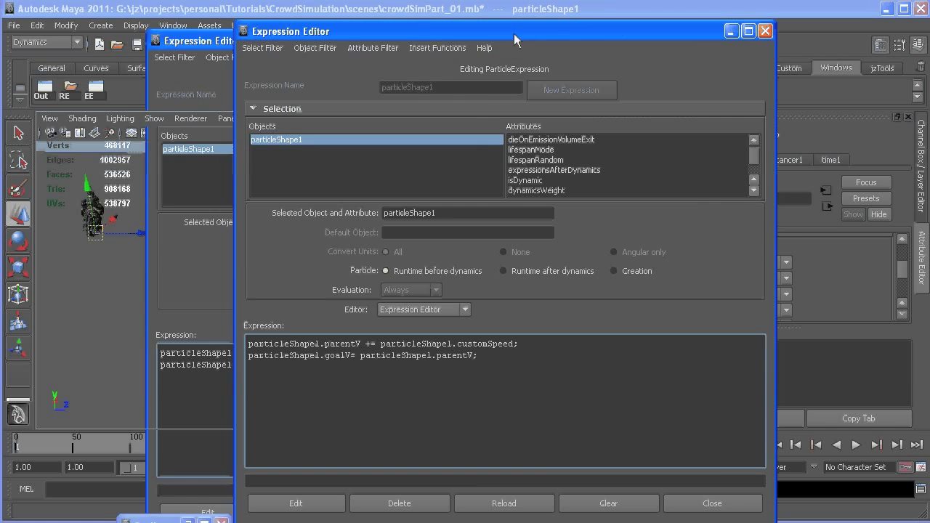
pyautogui.click(498, 358)
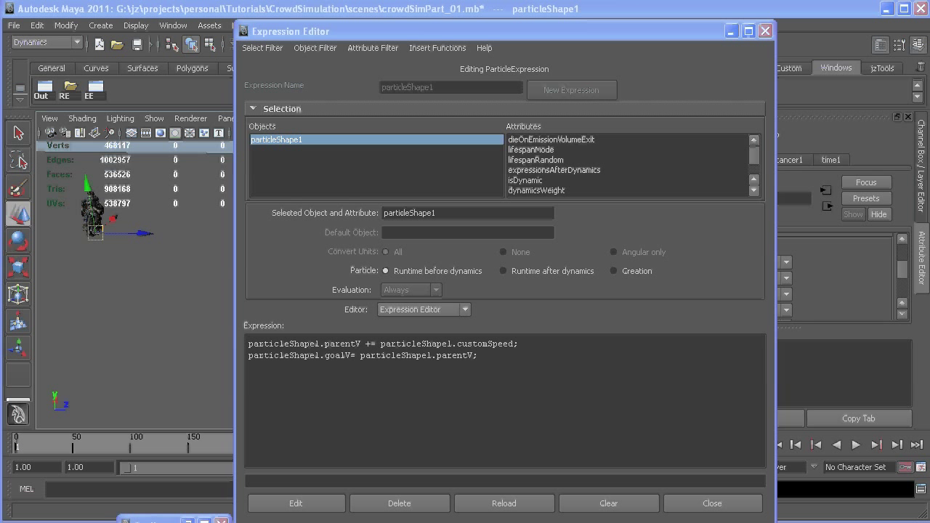
pyautogui.click(445, 376)
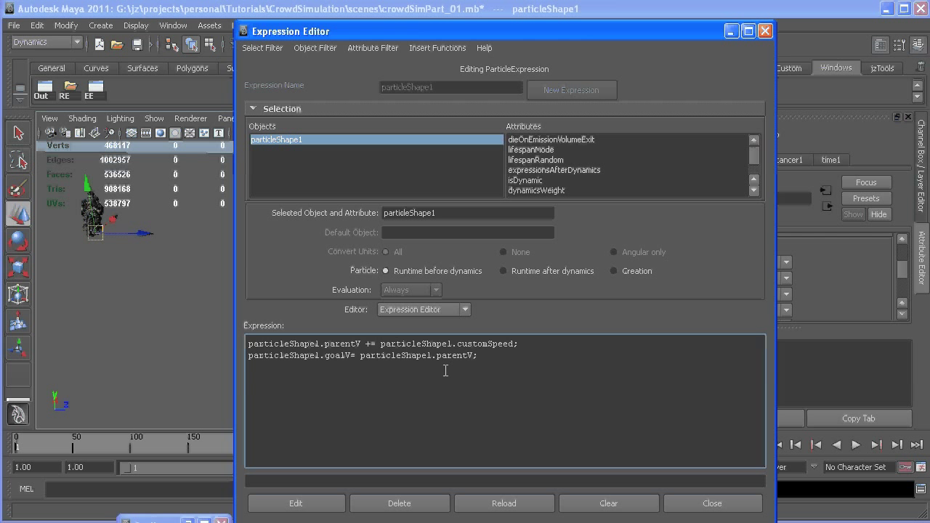
pyautogui.hotkey('ctrl', 'v')
pyautogui.scroll(-3, 494, 390)
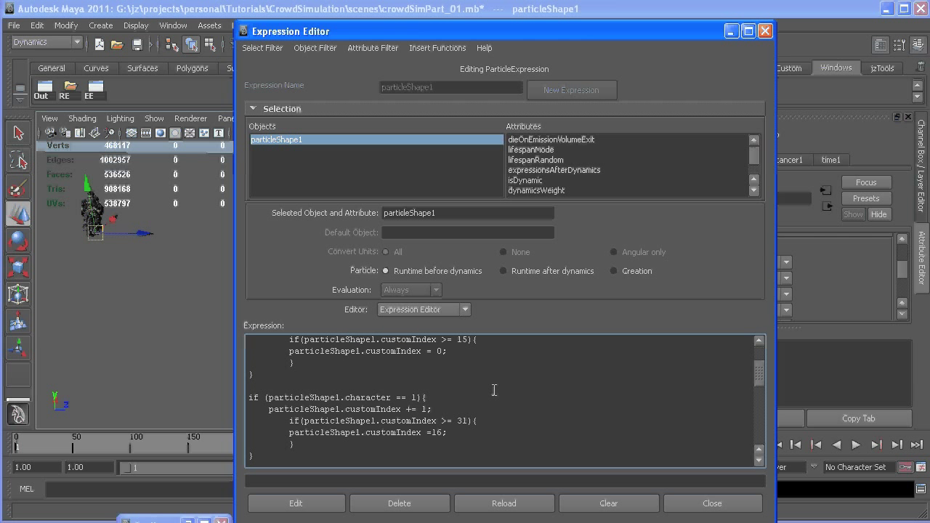
pyautogui.scroll(2, 494, 390)
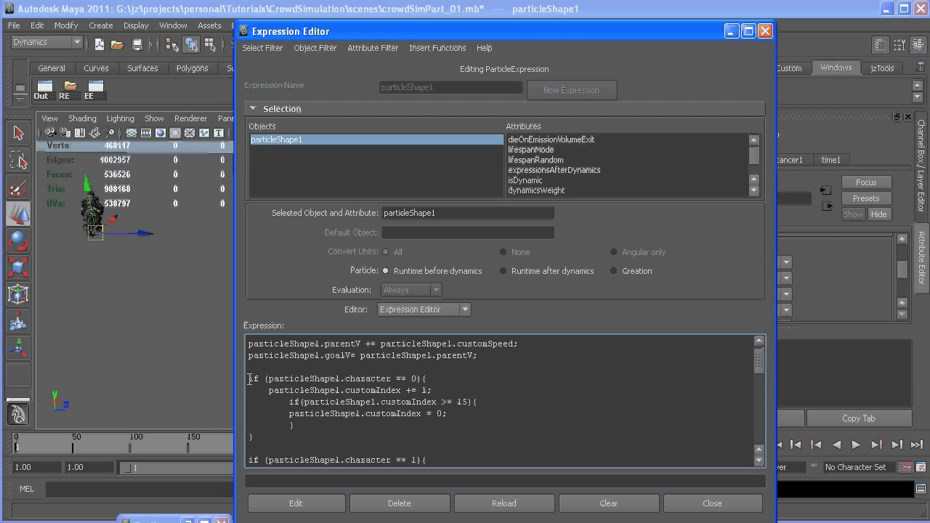
# Step: Examine the customIndex increment, upper limit and reset value in the expression's character 0 block
pyautogui.moveTo(254, 378); pyautogui.dragTo(439, 425)
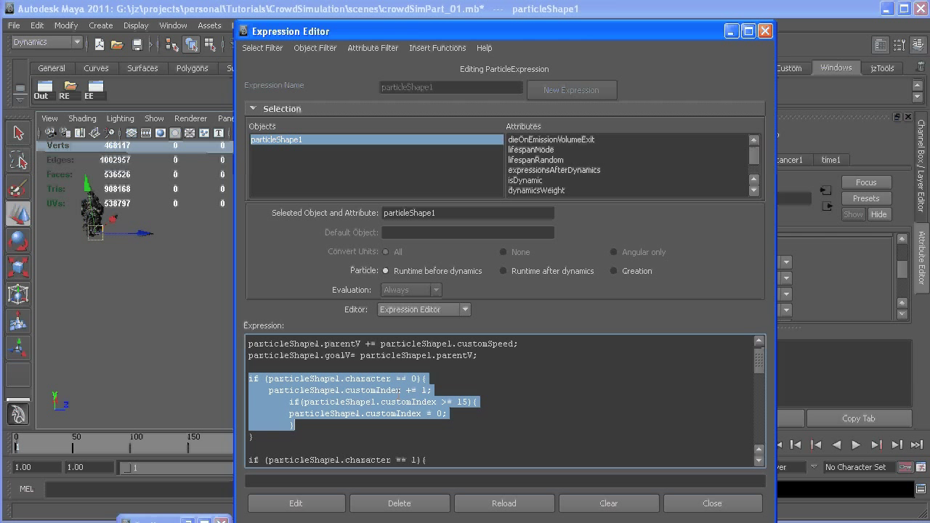
pyautogui.click(283, 367)
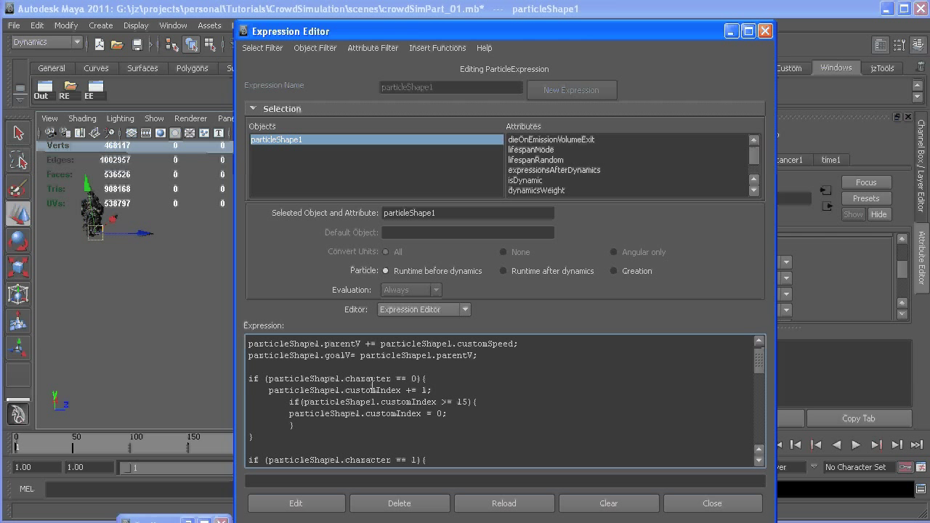
pyautogui.moveTo(391, 392); pyautogui.dragTo(355, 393)
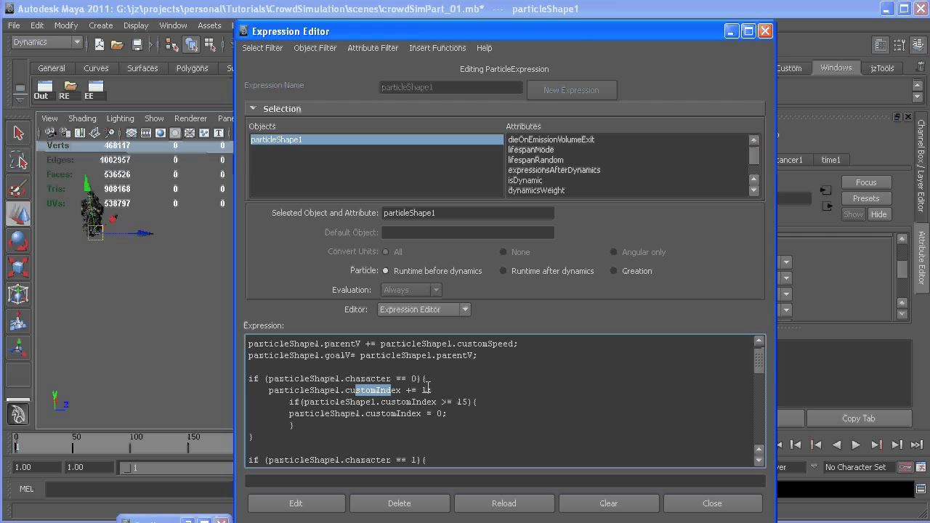
pyautogui.click(439, 413)
pyautogui.doubleClick(439, 414)
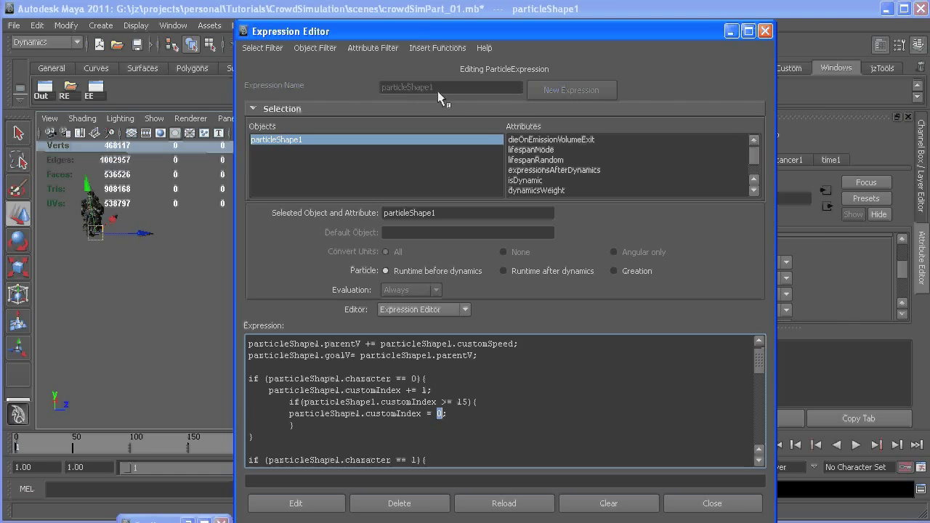
pyautogui.moveTo(401, 36); pyautogui.dragTo(527, 20)
pyautogui.scroll(-1, 552, 351)
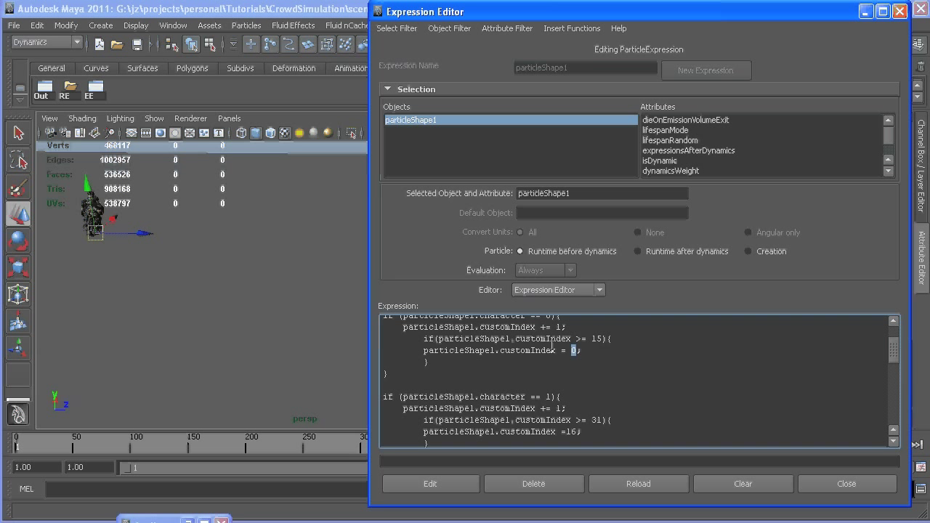
# Step: Examine the customIndex increments, limits and reset values in the expression blocks for characters 1 to 4
pyautogui.doubleClick(549, 396)
pyautogui.scroll(-2, 673, 391)
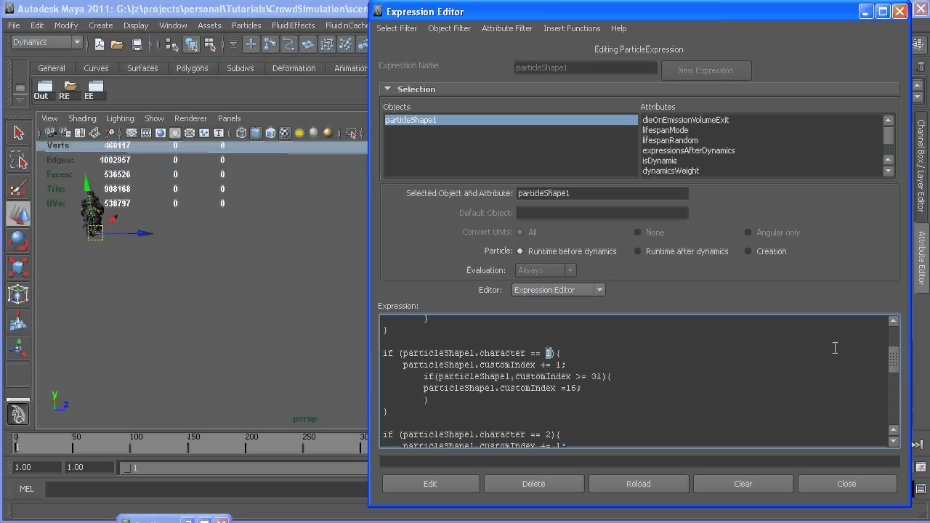
pyautogui.moveTo(540, 365); pyautogui.dragTo(559, 366)
pyautogui.moveTo(573, 376); pyautogui.dragTo(601, 376)
pyautogui.moveTo(561, 388); pyautogui.dragTo(578, 388)
pyautogui.scroll(-1, 581, 374)
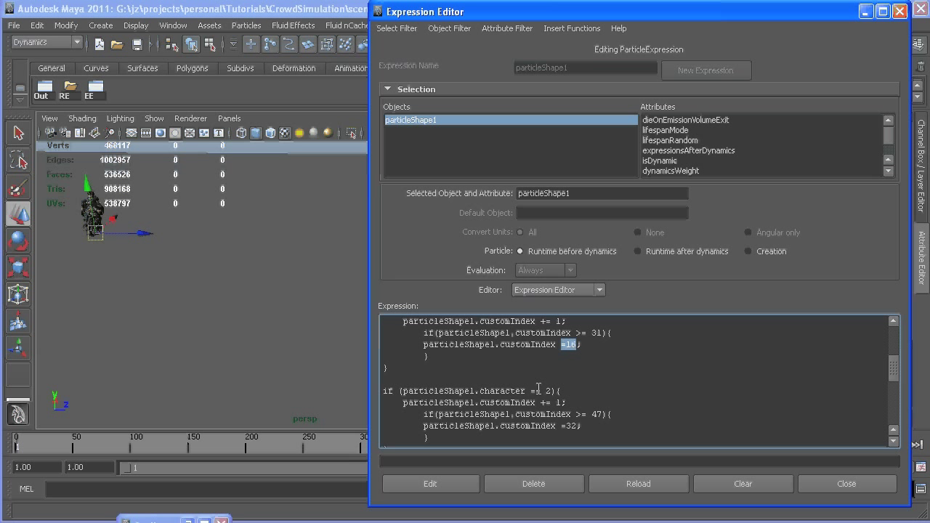
pyautogui.moveTo(541, 391); pyautogui.dragTo(579, 426)
pyautogui.scroll(-1, 578, 425)
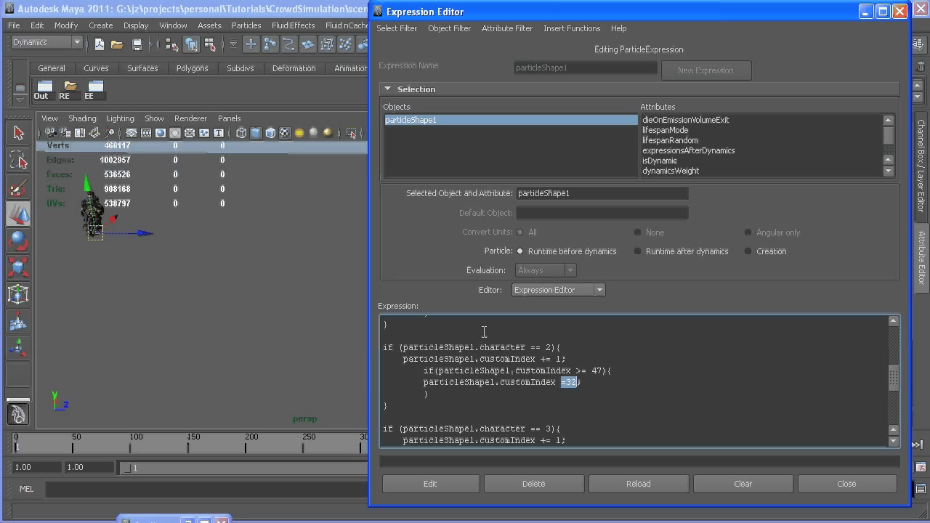
pyautogui.scroll(-4, 538, 408)
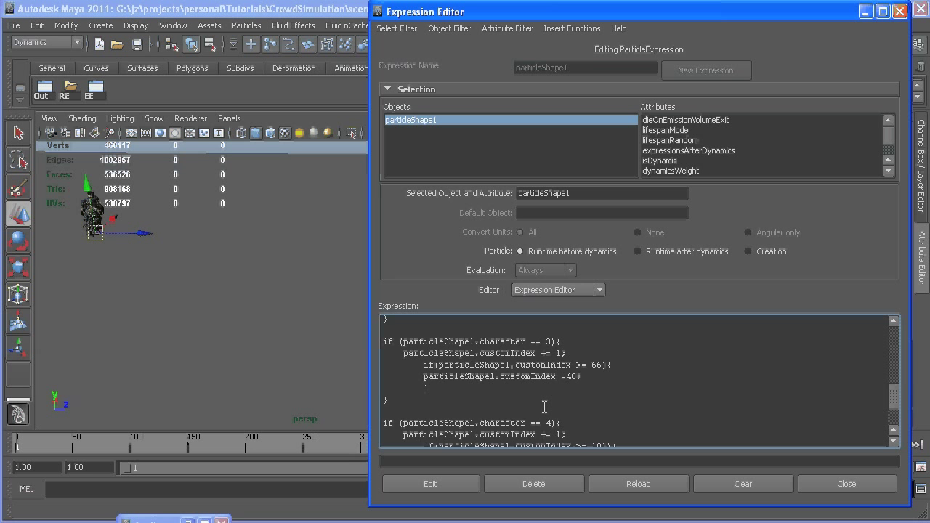
# Step: Commit the edited particleShape1 expression and reposition the Expression Editor window
pyautogui.click(458, 487)
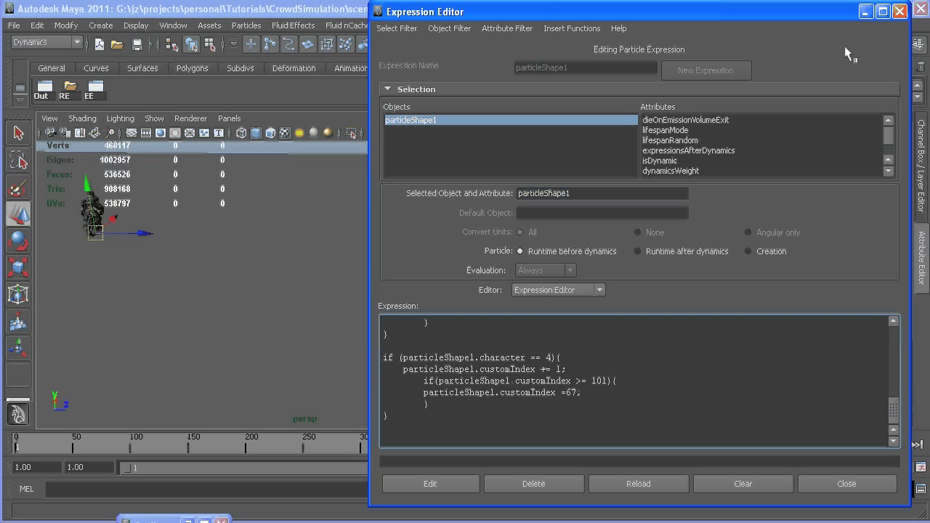
pyautogui.click(867, 13)
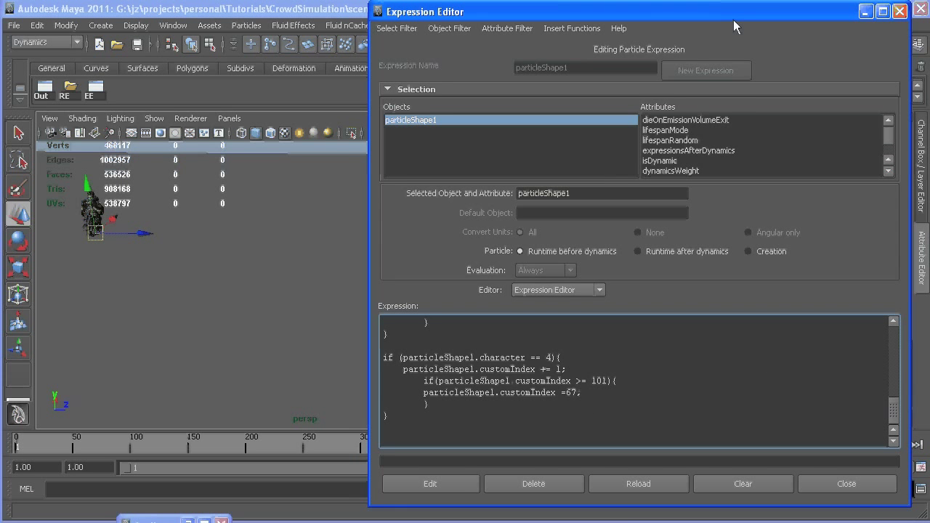
pyautogui.moveTo(734, 20); pyautogui.dragTo(397, 35)
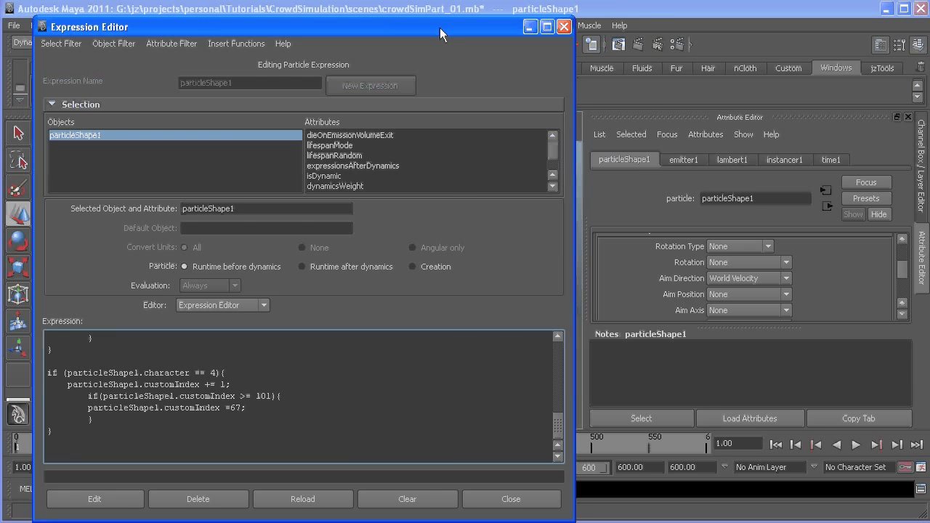
pyautogui.moveTo(440, 27); pyautogui.dragTo(686, 21)
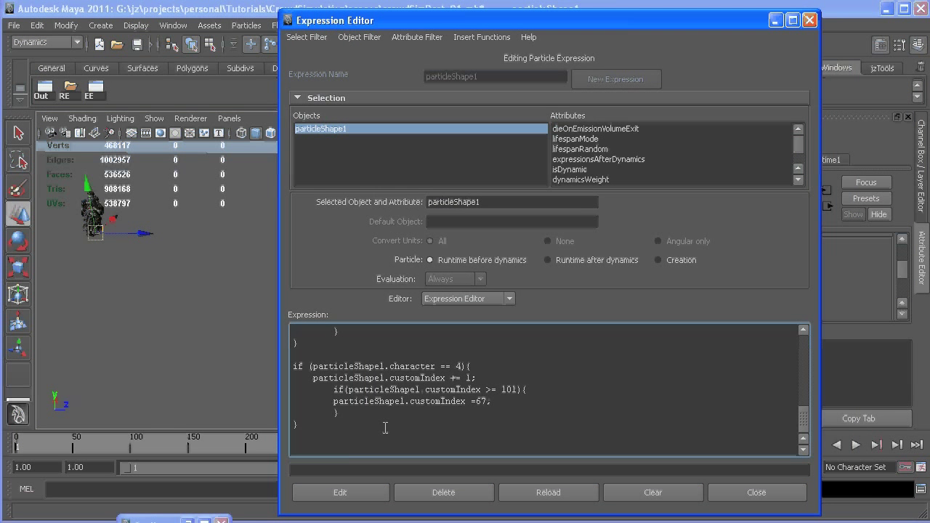
# Step: Select instancer1 in the Outliner, move the Expression Editor aside and show the instancer1 attributes
pyautogui.click(188, 521)
pyautogui.click(345, 265)
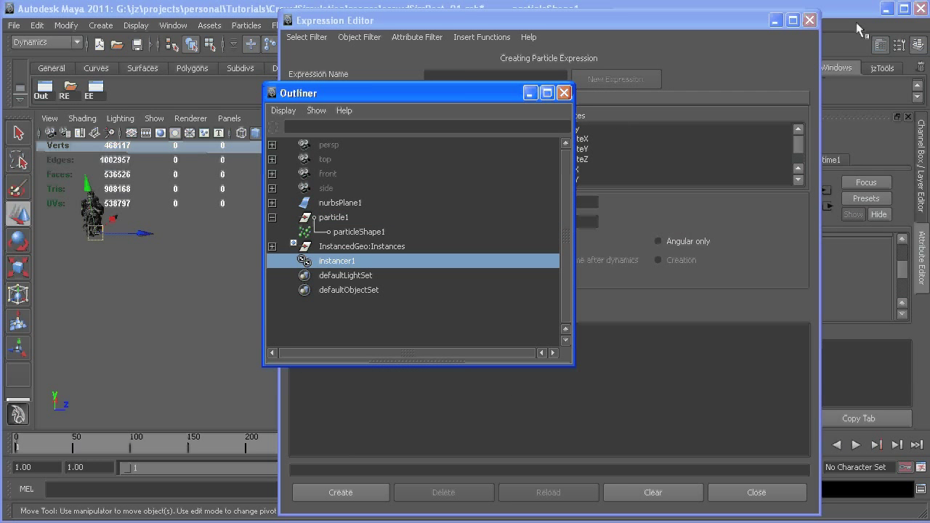
pyautogui.moveTo(750, 22); pyautogui.dragTo(567, 60)
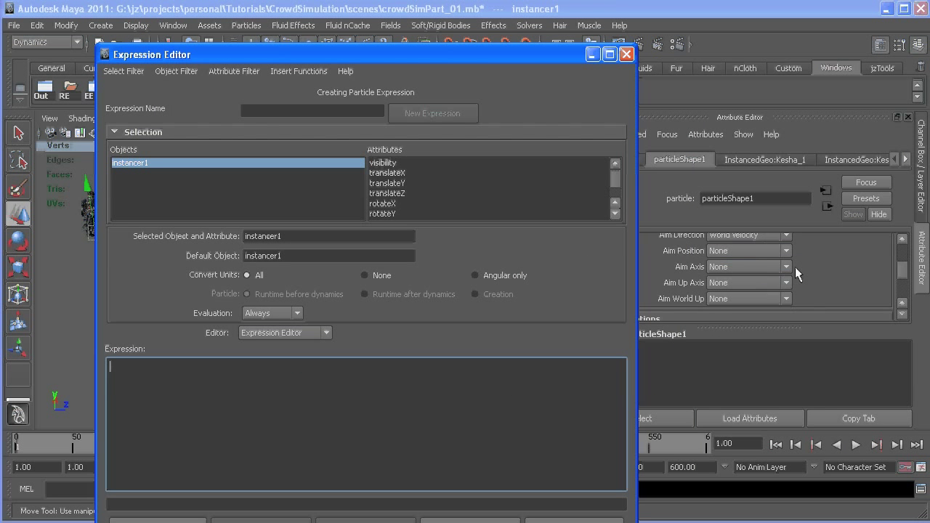
pyautogui.scroll(-5, 795, 267)
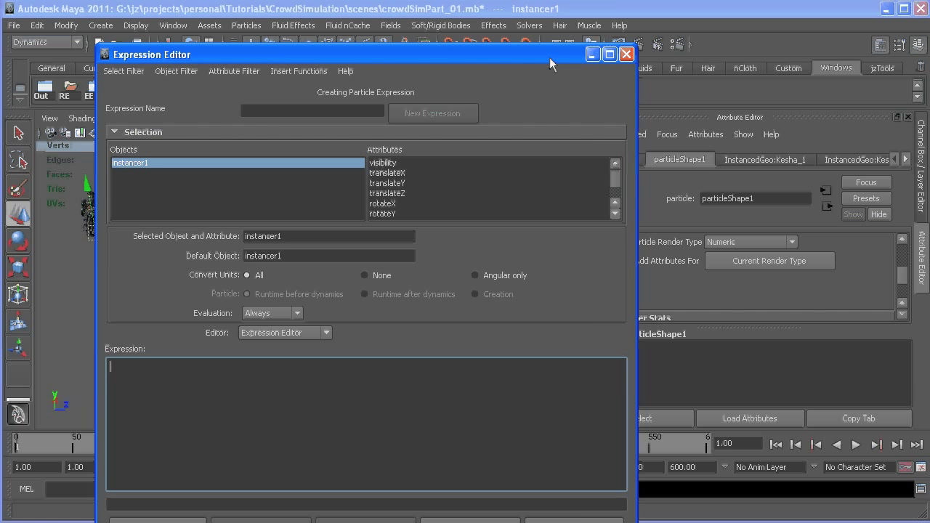
pyautogui.moveTo(550, 57); pyautogui.dragTo(417, 75)
pyautogui.click(619, 160)
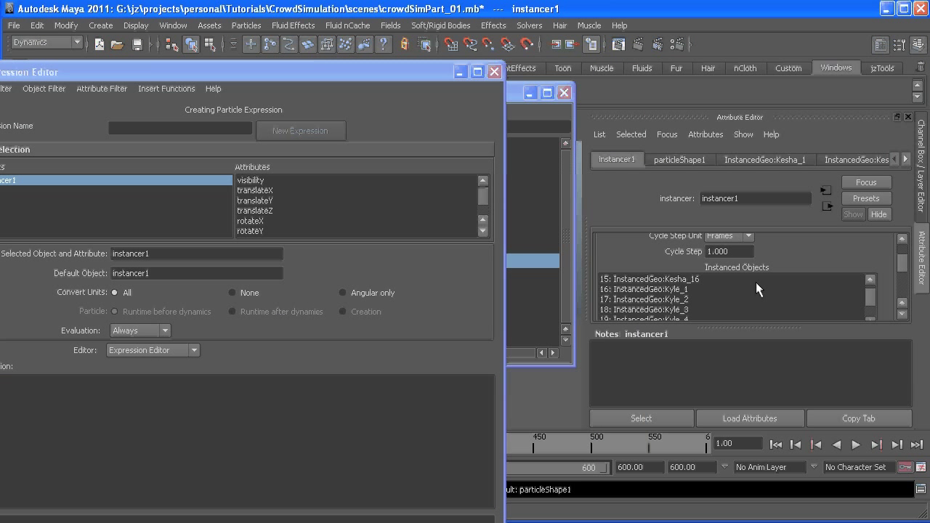
# Step: Examine instancer1's Instanced Objects list for the first and last index of each character's geometry sequence
pyautogui.scroll(5, 756, 285)
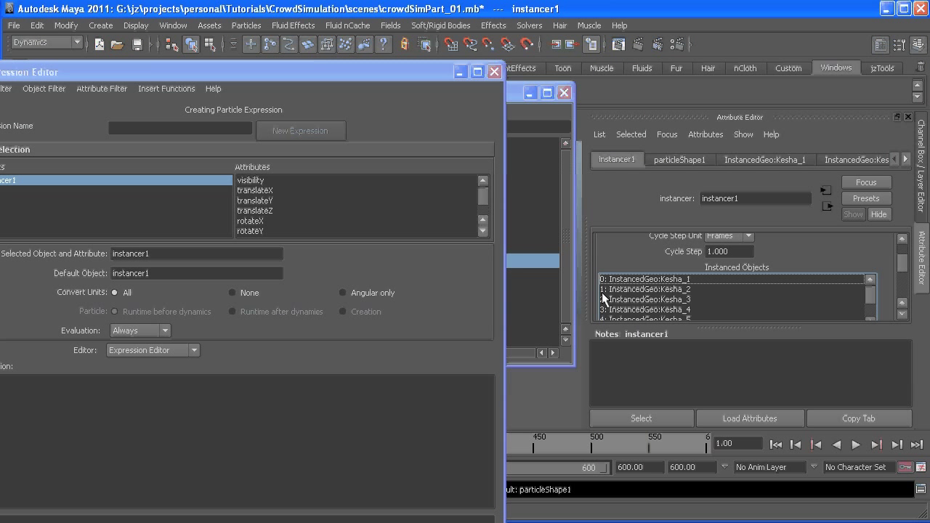
pyautogui.scroll(-7, 621, 298)
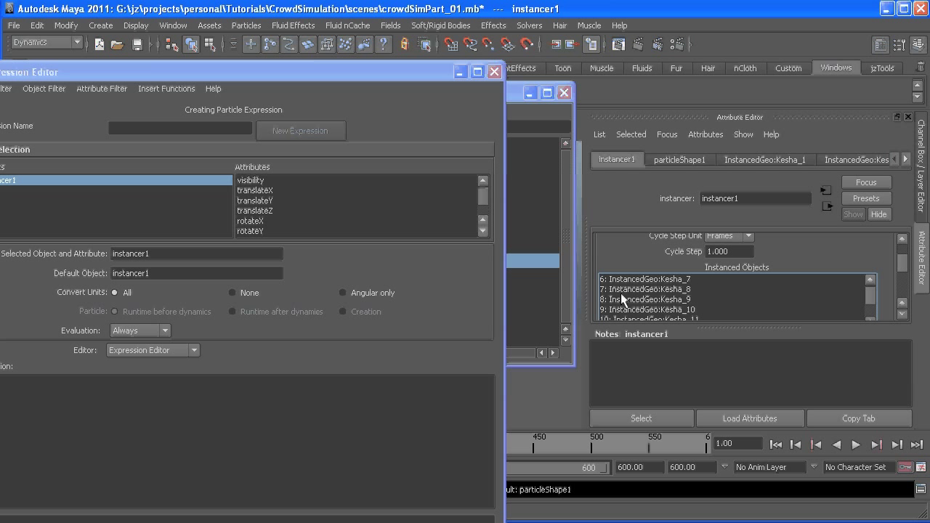
pyautogui.moveTo(870, 301); pyautogui.dragTo(869, 313)
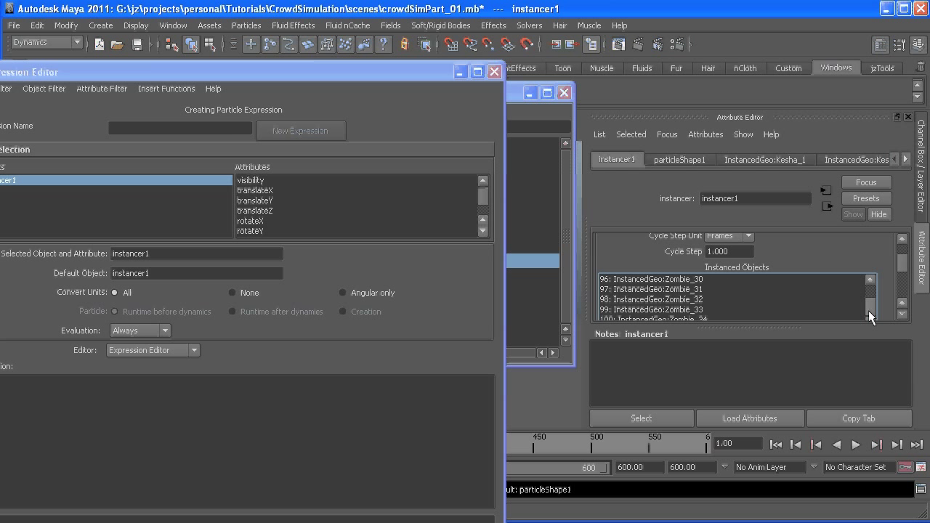
pyautogui.scroll(3, 735, 303)
pyautogui.scroll(7, 736, 303)
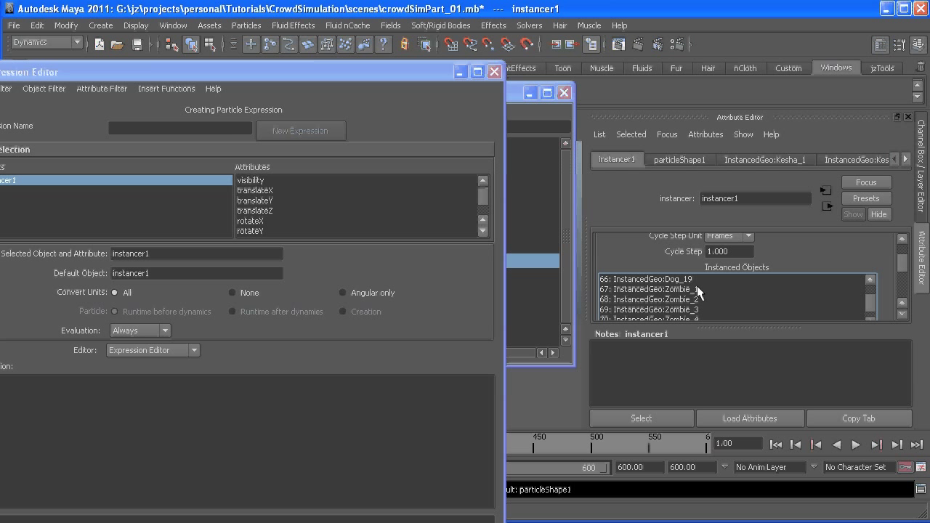
pyautogui.scroll(10, 694, 294)
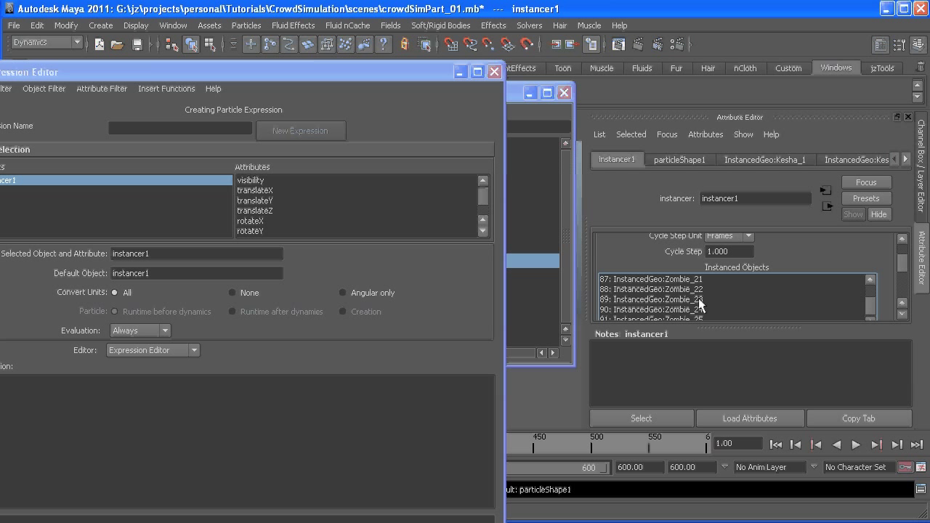
pyautogui.scroll(-3, 696, 290)
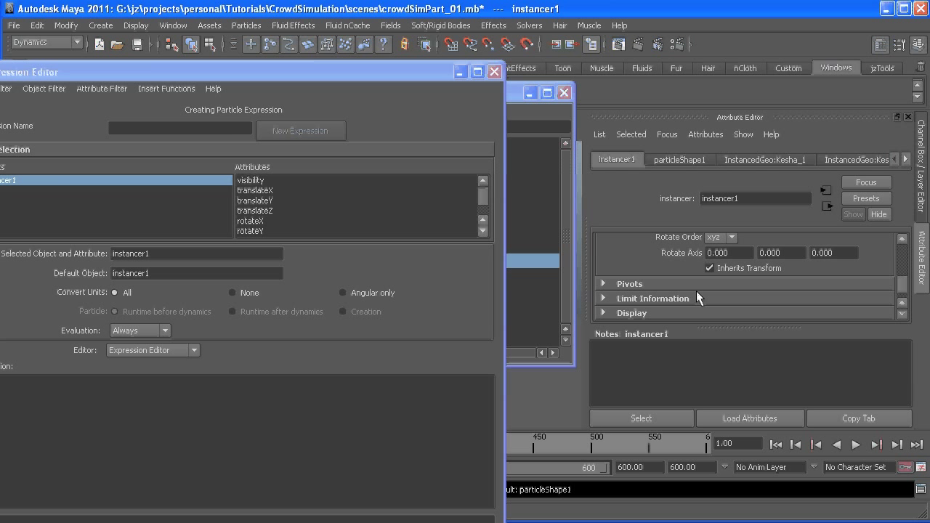
pyautogui.scroll(5, 697, 291)
pyautogui.scroll(2, 696, 291)
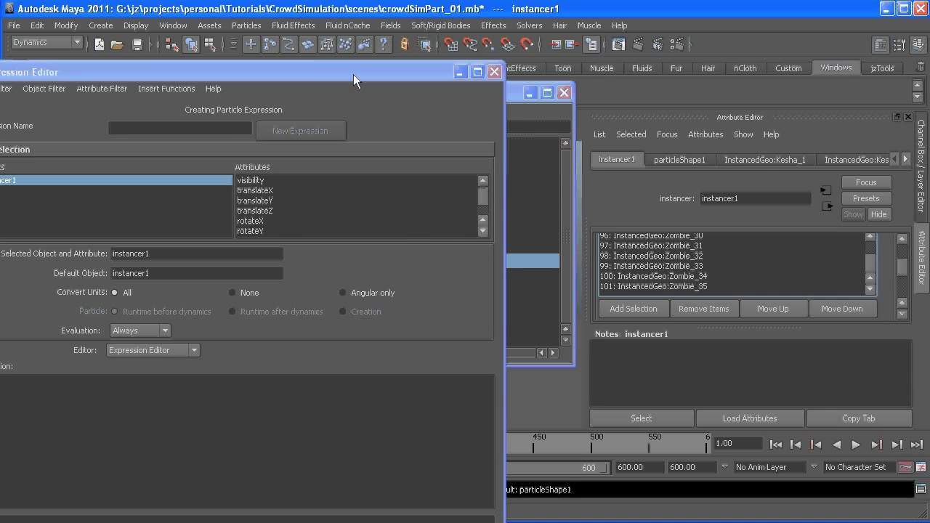
# Step: Select particleShape1 again and revisit the customIndex limit and reset value in its expression's character 4 block
pyautogui.moveTo(354, 74); pyautogui.dragTo(453, 76)
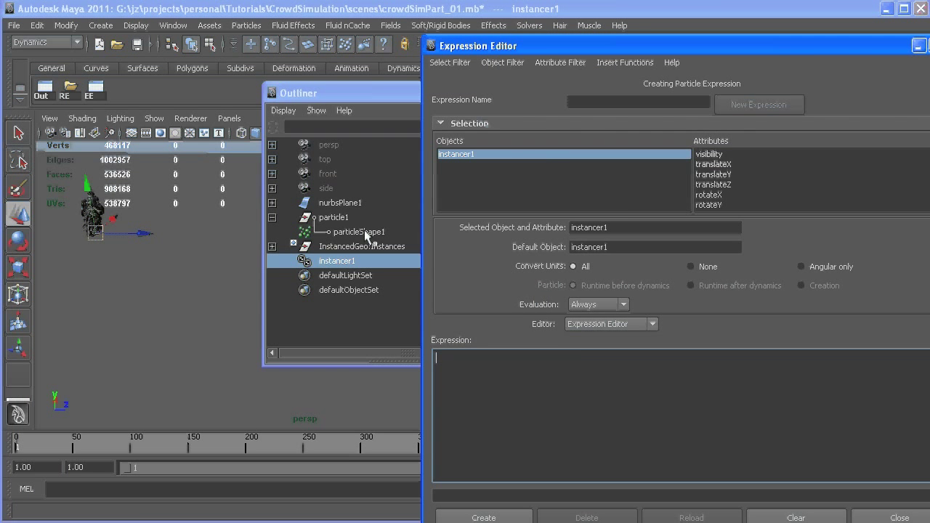
pyautogui.click(363, 231)
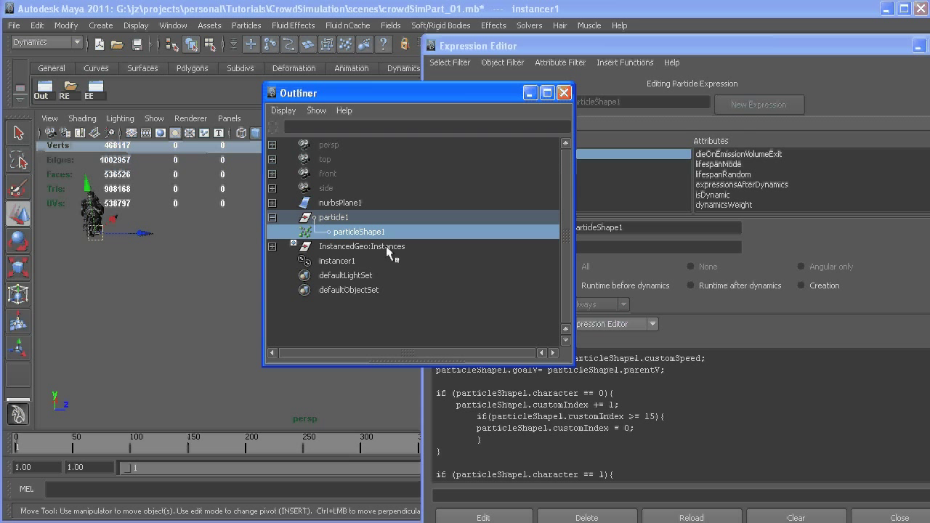
pyautogui.click(671, 414)
pyautogui.scroll(-10, 651, 383)
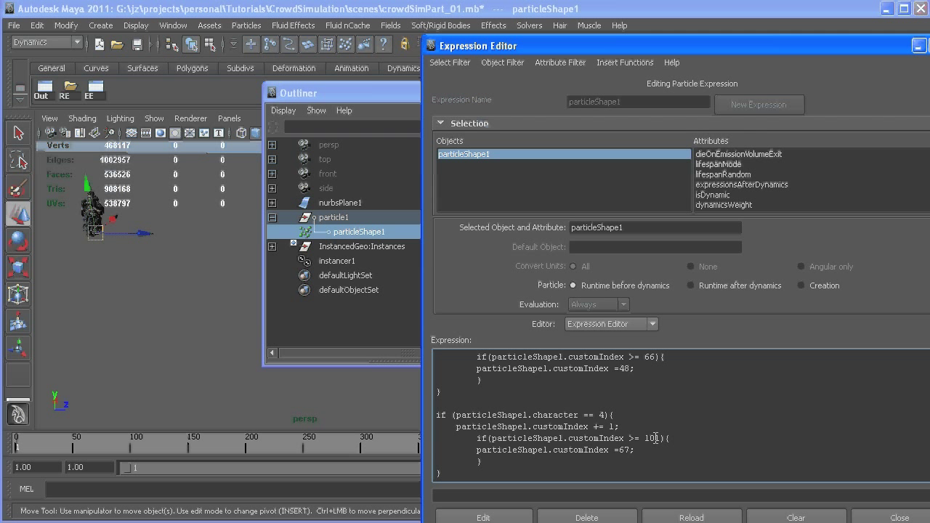
pyautogui.click(622, 450)
pyautogui.press('BackSpace')
pyautogui.write('5')
# Step: Minimize the Expression Editor and Outliner, and play the simulation to view the animated crowd in the perspective view
pyautogui.click(919, 46)
pyautogui.click(530, 92)
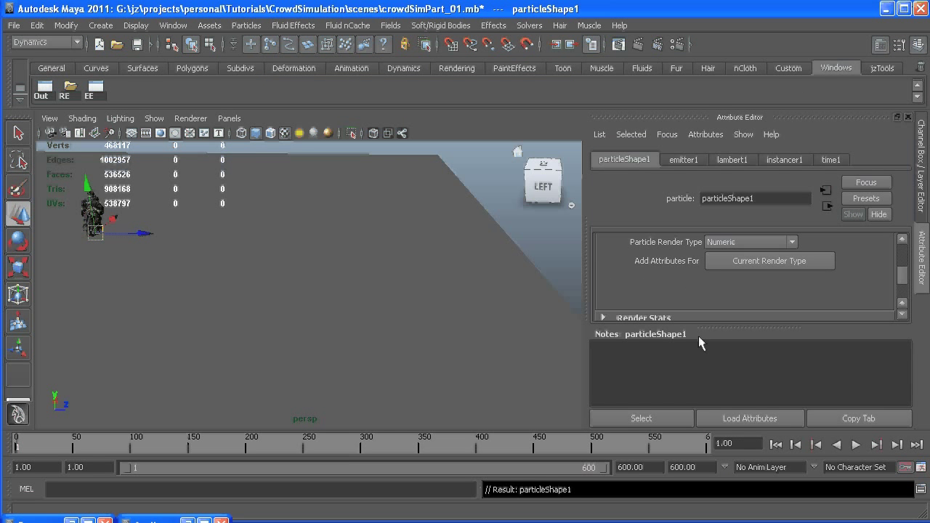
pyautogui.click(857, 445)
pyautogui.moveTo(414, 289)
pyautogui.keyDown('alt'); pyautogui.mouseDown()
pyautogui.moveTo(383, 260)
pyautogui.moveTo(415, 274)
pyautogui.mouseUp(); pyautogui.keyUp('alt')
pyautogui.keyDown('alt'); pyautogui.moveTo(415, 274); pyautogui.dragTo(453, 278, button='right'); pyautogui.keyUp('alt')
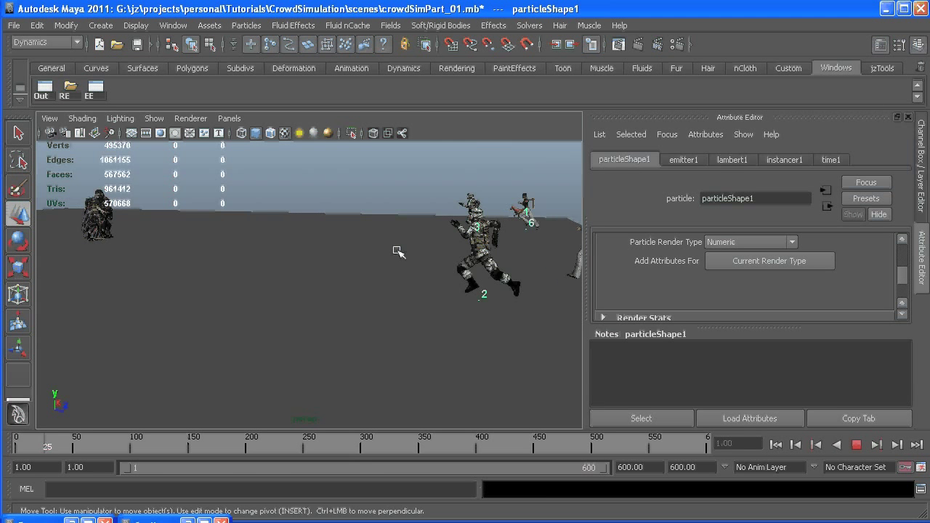
pyautogui.keyDown('alt'); pyautogui.moveTo(399, 251); pyautogui.dragTo(454, 258); pyautogui.keyUp('alt')
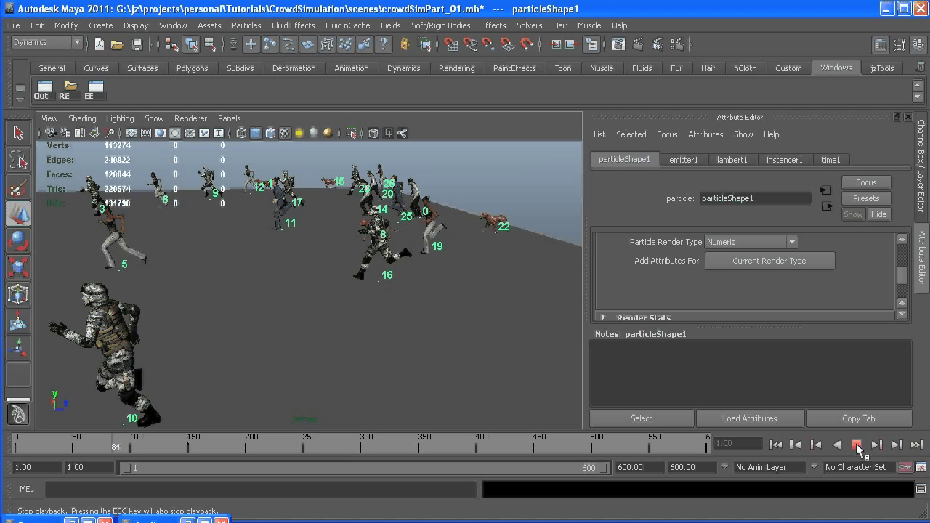
# Step: Stop the crowd playback and return to the first frame of the time range
pyautogui.click(856, 445)
pyautogui.click(775, 444)
pyautogui.keyDown('alt'); pyautogui.moveTo(426, 308); pyautogui.dragTo(291, 256); pyautogui.keyUp('alt')
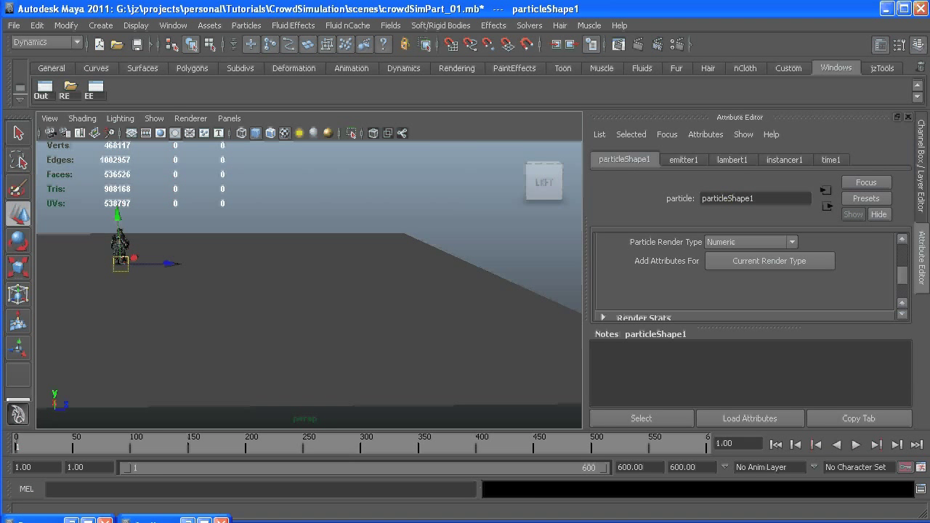
pyautogui.click(187, 521)
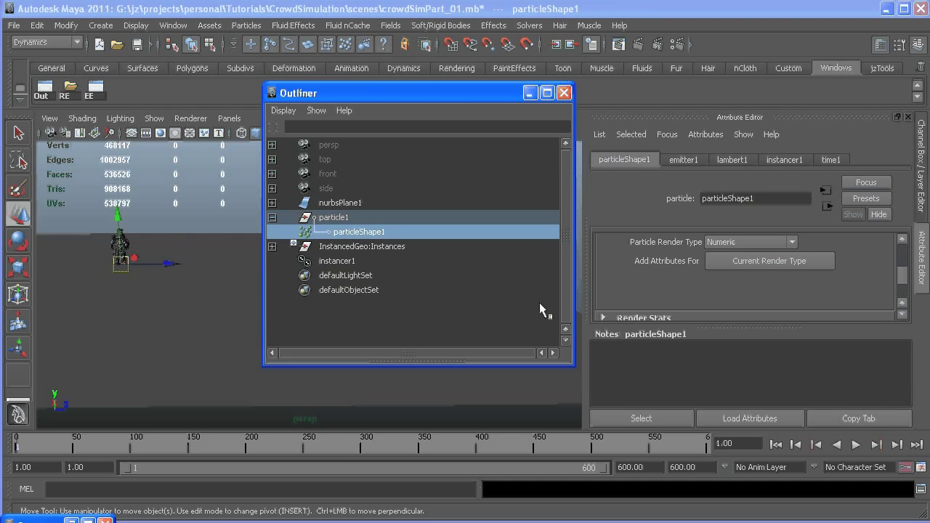
pyautogui.click(339, 247)
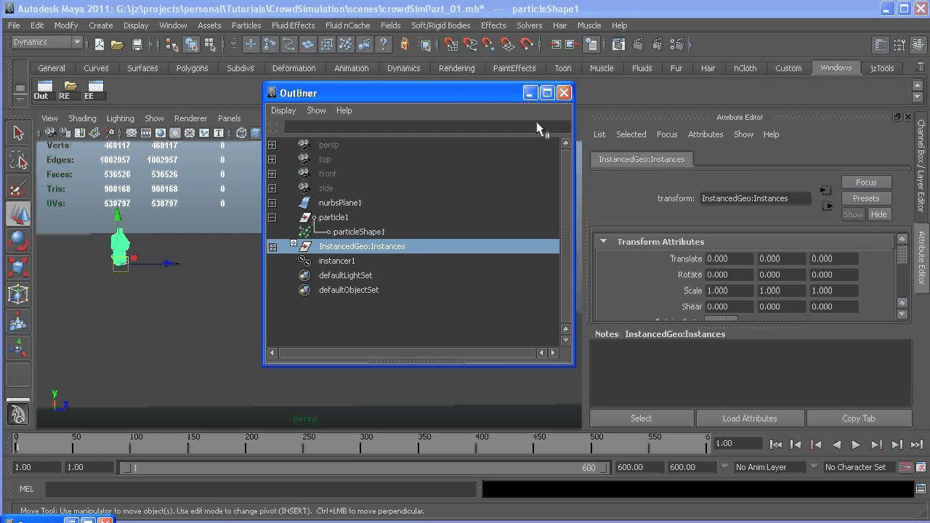
pyautogui.click(528, 93)
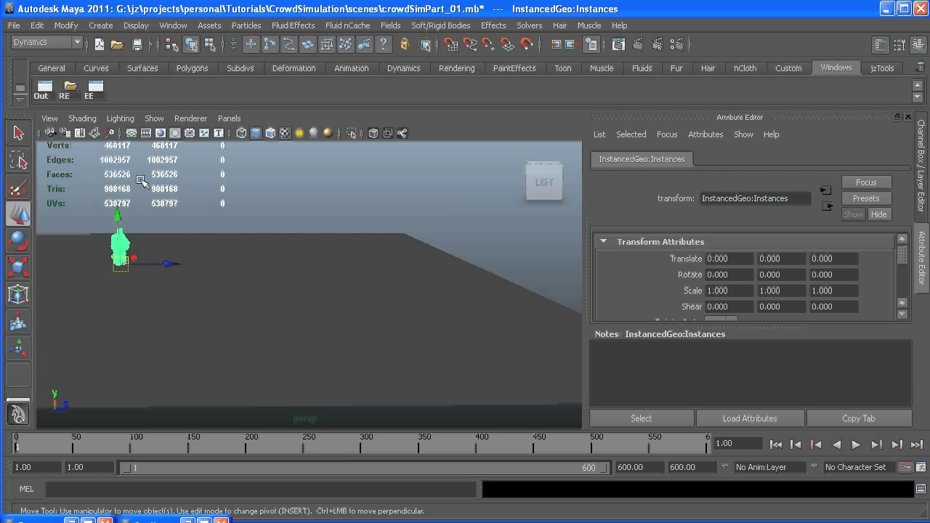
pyautogui.hotkey('ctrl', 'z')
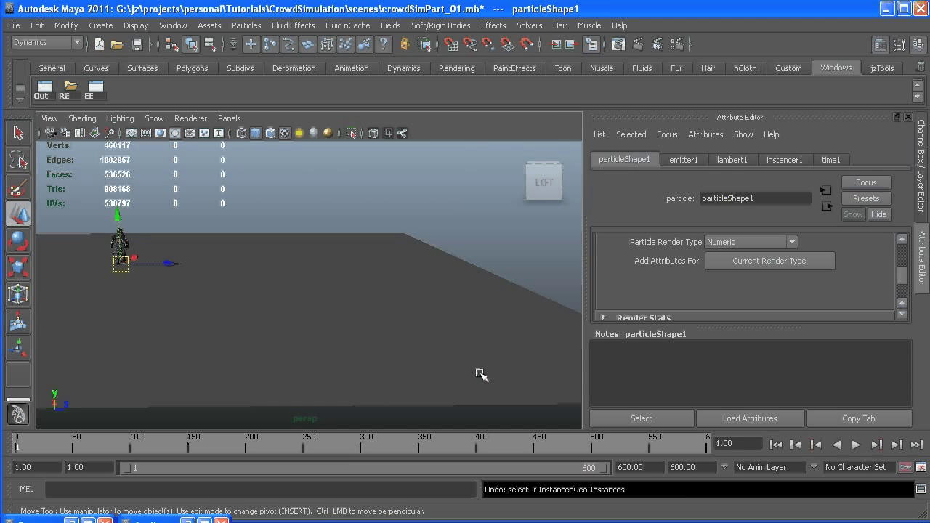
# Step: Select the InstancedGeo:Instances group in the Outliner, set its Visibility to off and close the Outliner
pyautogui.click(187, 520)
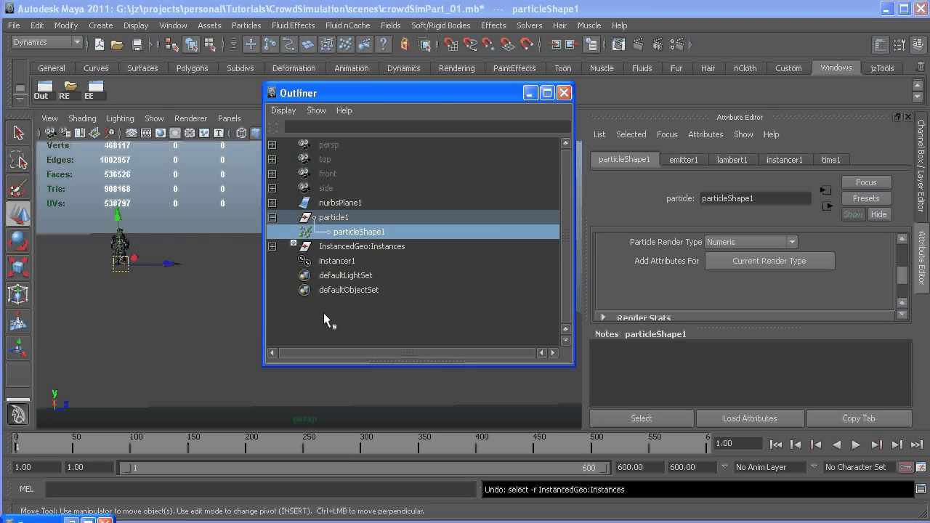
pyautogui.click(330, 261)
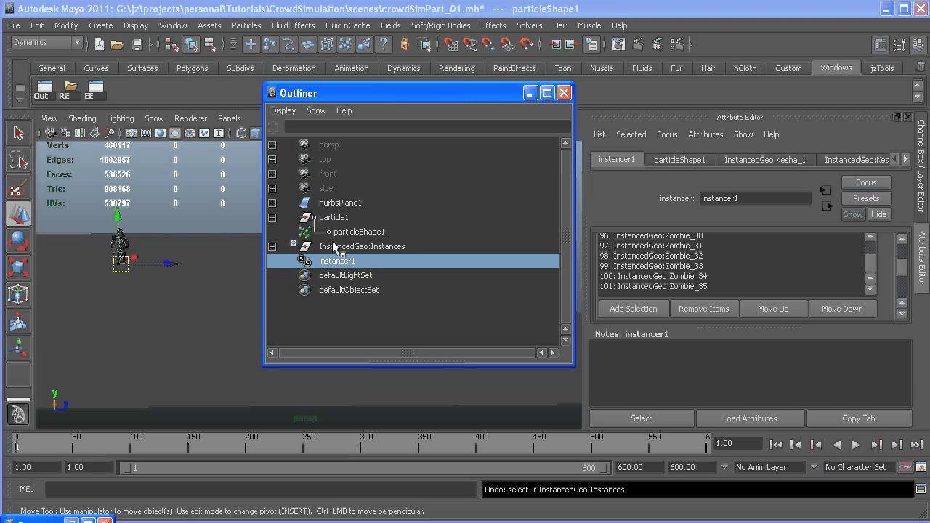
pyautogui.click(334, 247)
pyautogui.hotkey('ctrl', 'a')
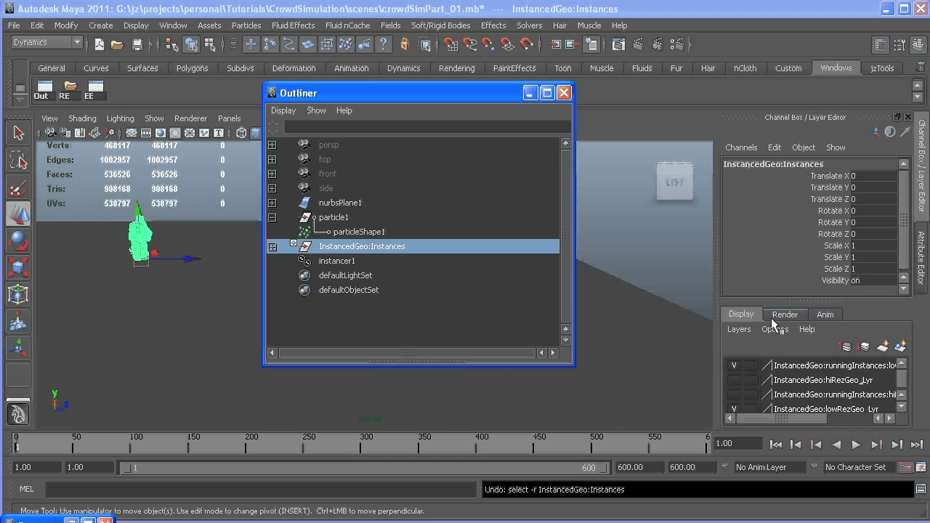
pyautogui.click(871, 280)
pyautogui.write('0')
pyautogui.press('Return')
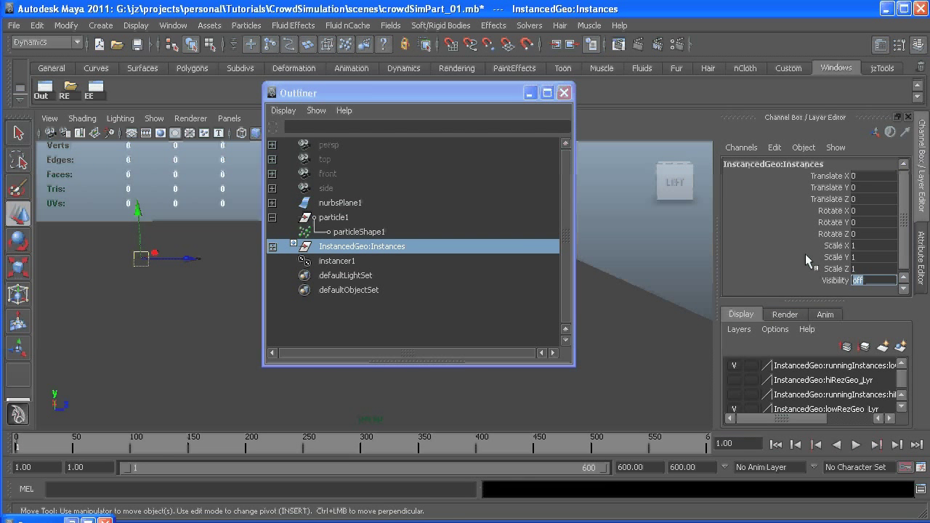
pyautogui.click(563, 92)
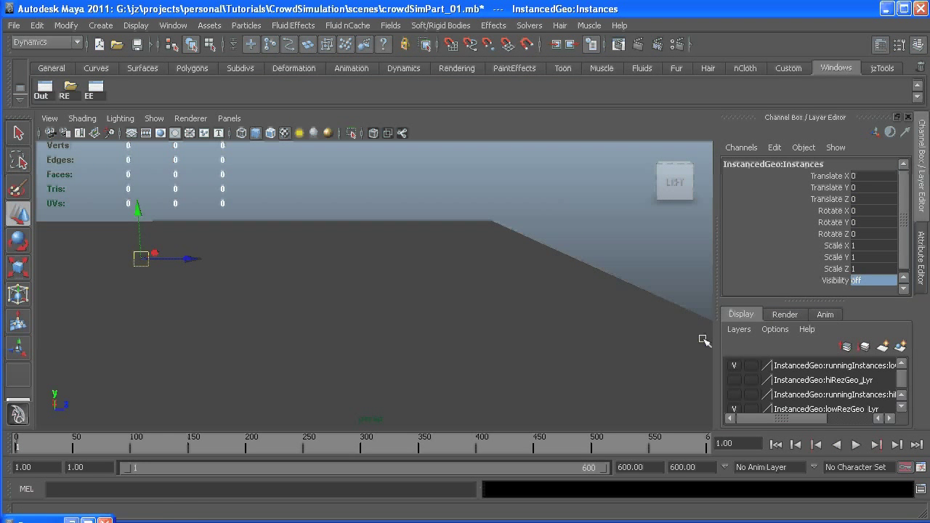
# Step: Play the simulation with the source geometry hidden, stop at frame 145 and examine the poses of the suited runners up close
pyautogui.click(857, 444)
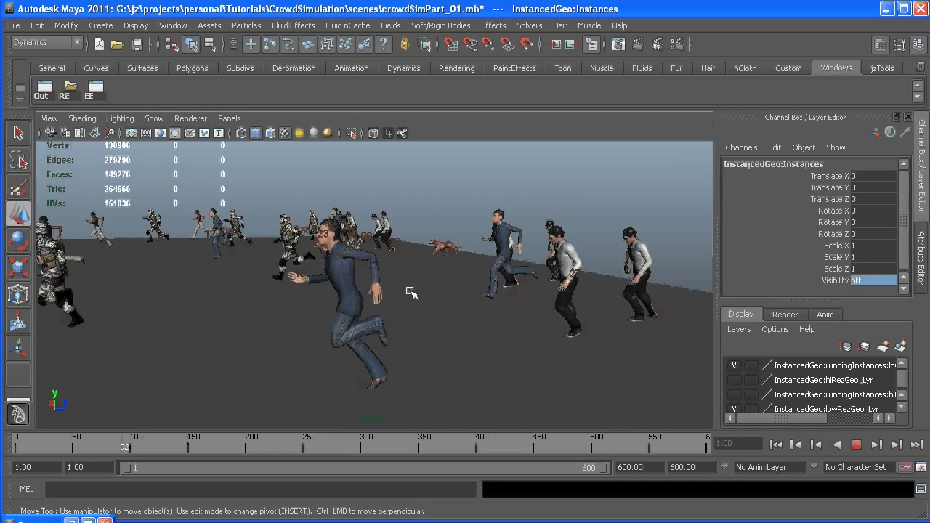
pyautogui.click(859, 446)
pyautogui.keyDown('alt'); pyautogui.moveTo(297, 354); pyautogui.dragTo(400, 330); pyautogui.keyUp('alt')
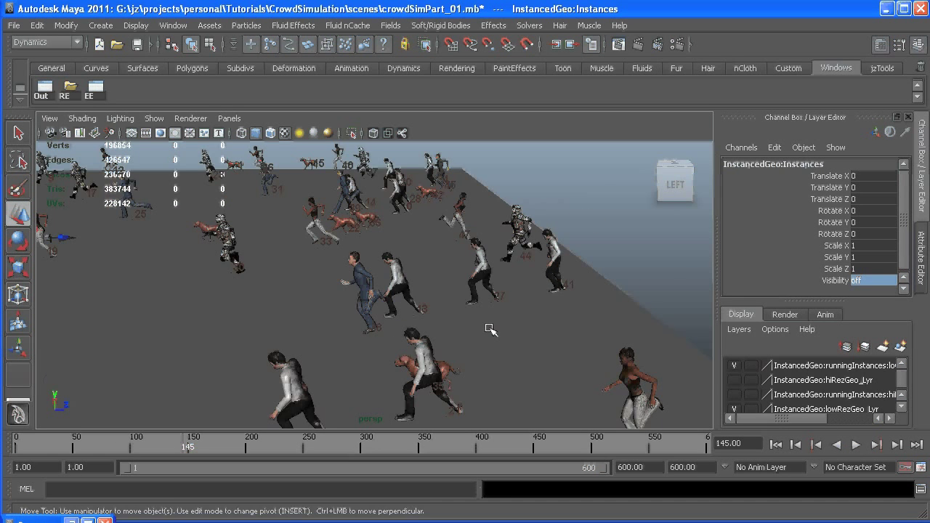
pyautogui.keyDown('alt'); pyautogui.moveTo(489, 329); pyautogui.dragTo(426, 295); pyautogui.keyUp('alt')
pyautogui.keyDown('alt'); pyautogui.moveTo(379, 274); pyautogui.dragTo(404, 282, button='middle'); pyautogui.keyUp('alt')
pyautogui.keyDown('alt'); pyautogui.moveTo(261, 284); pyautogui.dragTo(300, 335, button='middle'); pyautogui.keyUp('alt')
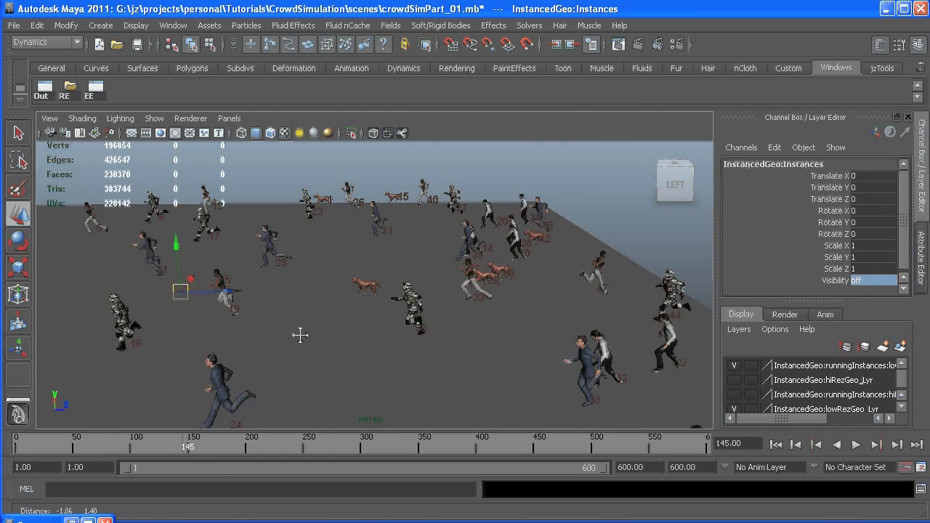
pyautogui.keyDown('alt'); pyautogui.moveTo(279, 306); pyautogui.dragTo(295, 334, button='middle'); pyautogui.keyUp('alt')
pyautogui.scroll(5, 318, 302)
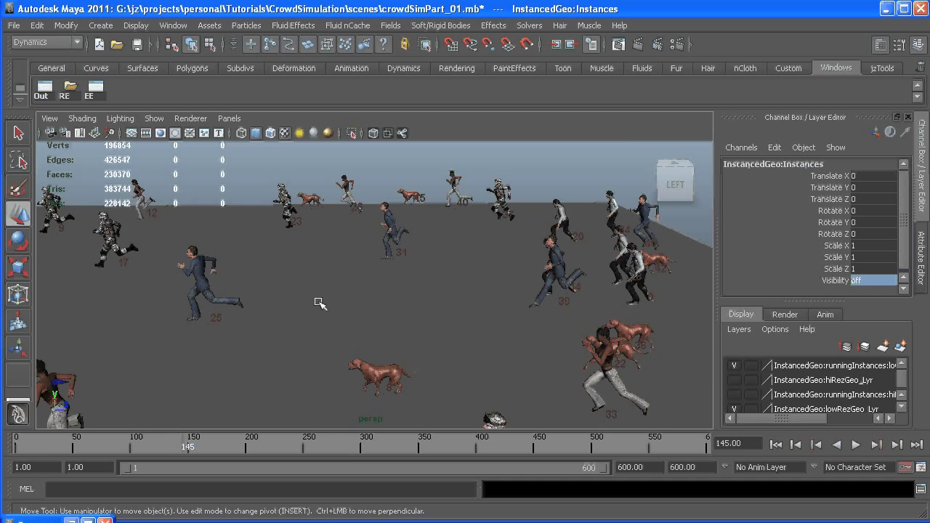
pyautogui.keyDown('alt'); pyautogui.moveTo(320, 304); pyautogui.dragTo(365, 290, button='right'); pyautogui.keyUp('alt')
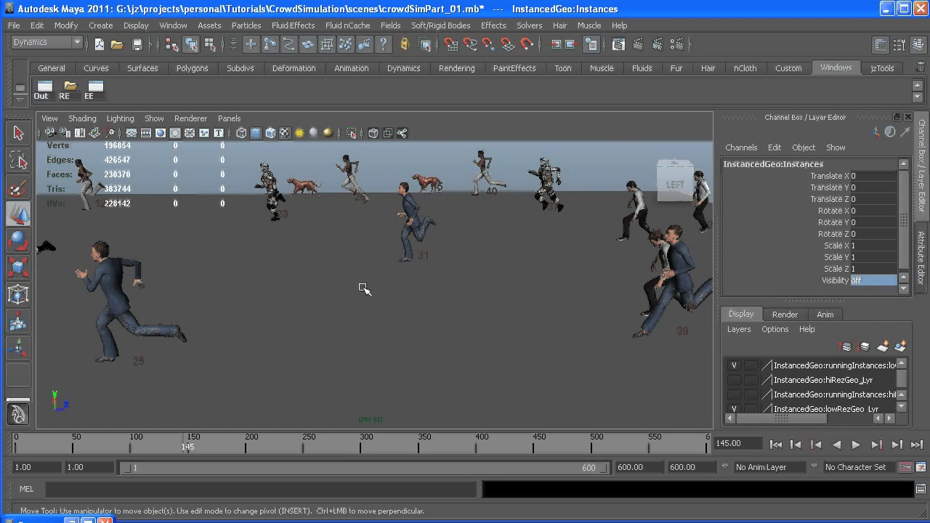
pyautogui.keyDown('alt'); pyautogui.moveTo(363, 288); pyautogui.dragTo(367, 291, button='middle'); pyautogui.keyUp('alt')
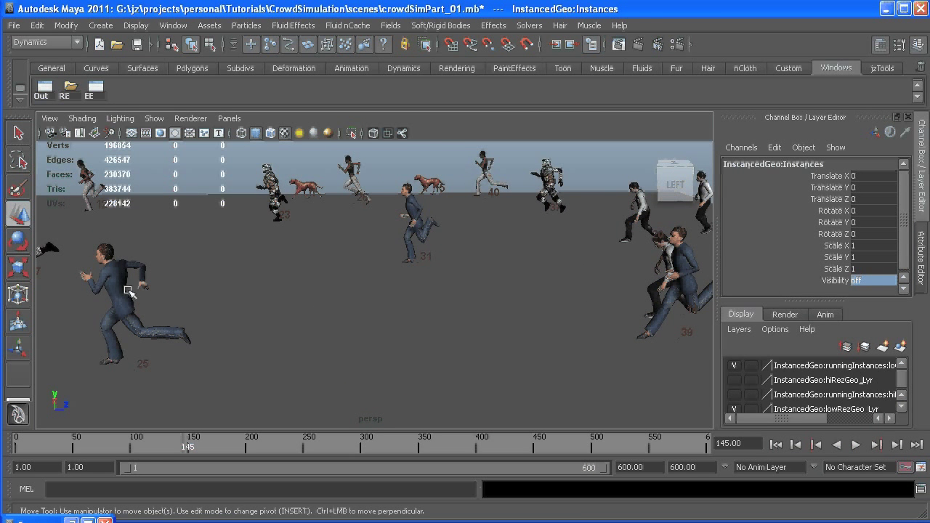
# Step: Examine the running women and the dogs in the stopped crowd for differences in their poses
pyautogui.keyDown('alt'); pyautogui.moveTo(550, 284); pyautogui.dragTo(459, 264, button='right'); pyautogui.keyUp('alt')
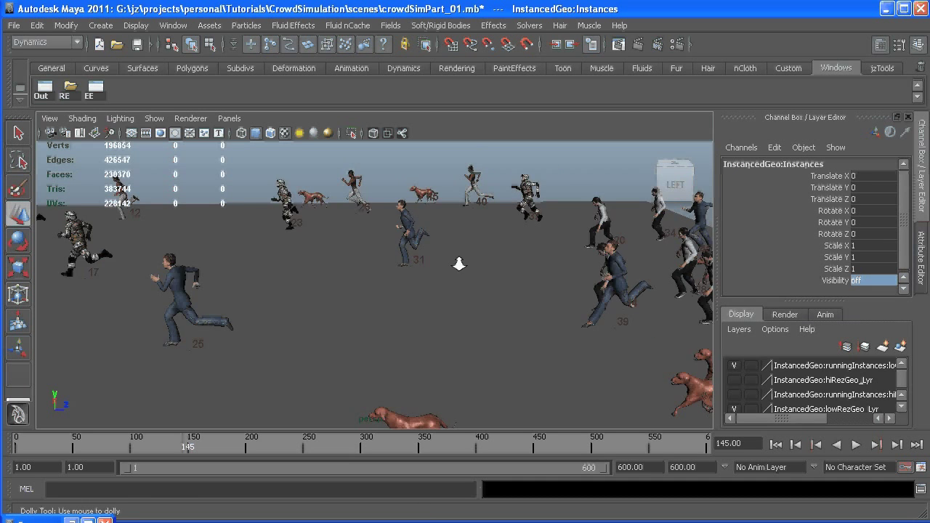
pyautogui.keyDown('alt'); pyautogui.moveTo(459, 264); pyautogui.dragTo(320, 243, button='middle'); pyautogui.keyUp('alt')
pyautogui.keyDown('alt'); pyautogui.moveTo(654, 305); pyautogui.dragTo(269, 199, button='middle'); pyautogui.keyUp('alt')
pyautogui.keyDown('alt'); pyautogui.moveTo(371, 226); pyautogui.dragTo(320, 212, button='right'); pyautogui.keyUp('alt')
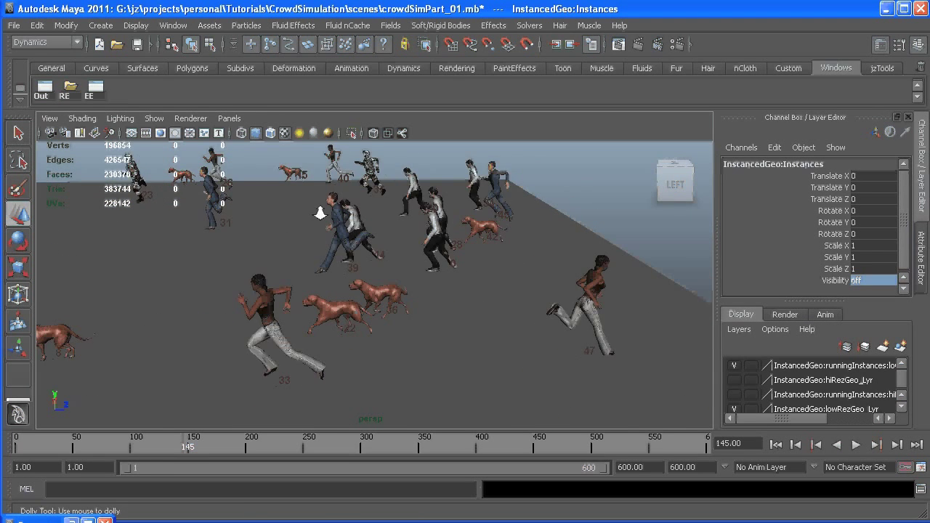
pyautogui.keyDown('alt'); pyautogui.moveTo(320, 213); pyautogui.dragTo(513, 282); pyautogui.keyUp('alt')
pyautogui.press('w')
pyautogui.keyDown('alt'); pyautogui.moveTo(513, 282); pyautogui.dragTo(634, 322, button='right'); pyautogui.keyUp('alt')
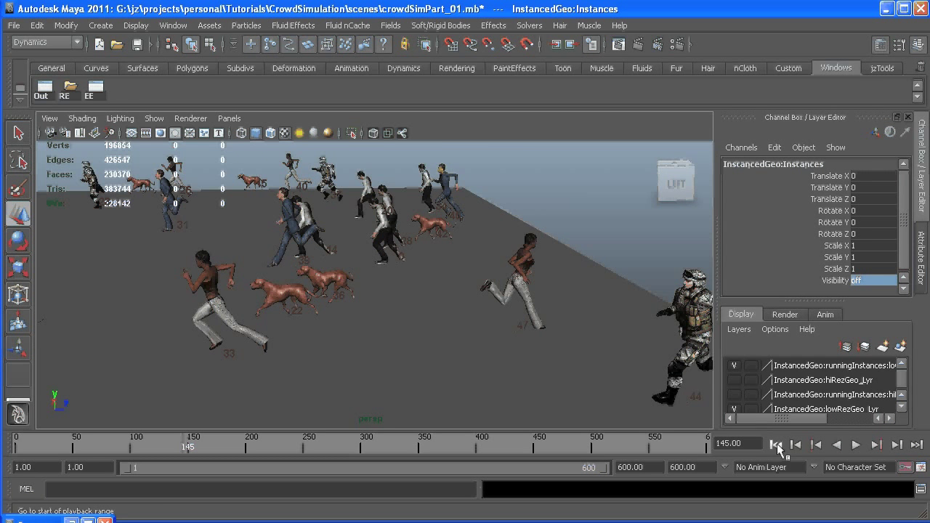
# Step: Continue playback to frame 154, examine the crowd's character variation in the perspective view, and rewind to the first frame
pyautogui.click(856, 445)
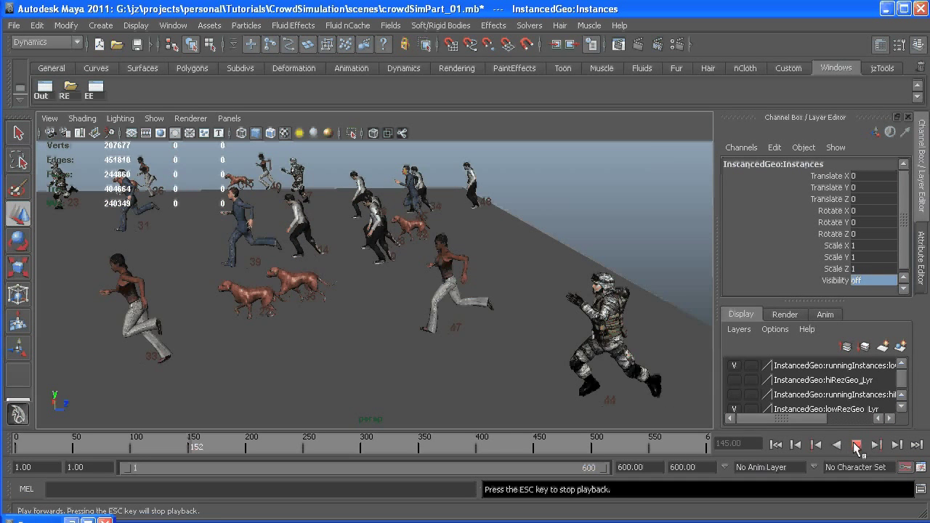
pyautogui.click(856, 445)
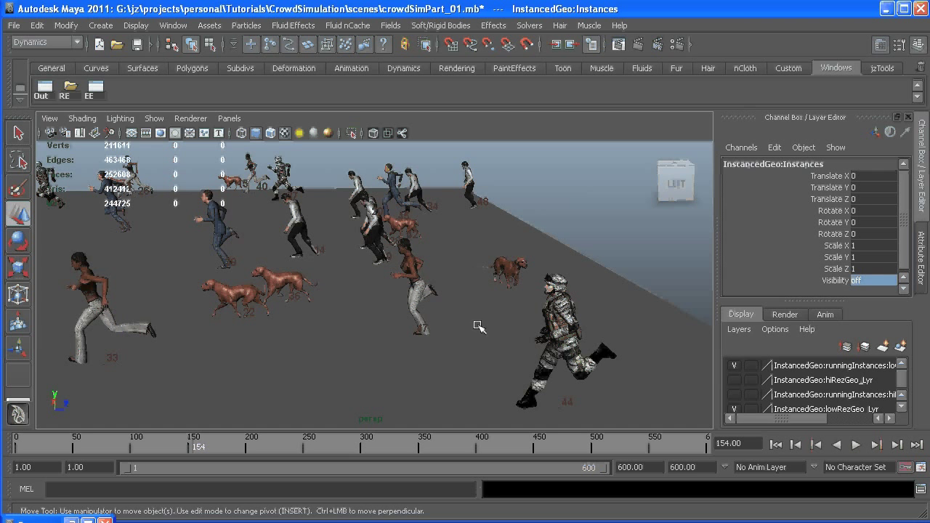
pyautogui.keyDown('alt'); pyautogui.moveTo(546, 286); pyautogui.dragTo(441, 292); pyautogui.keyUp('alt')
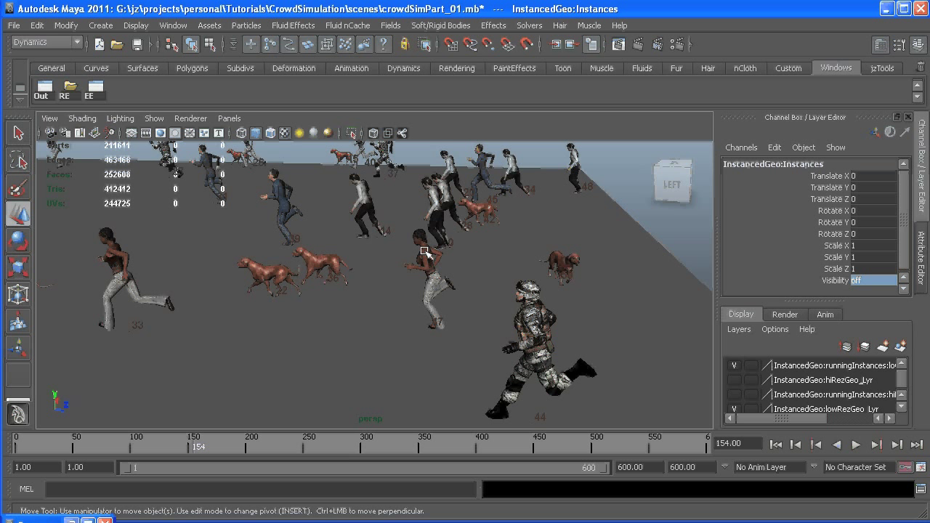
pyautogui.keyDown('alt'); pyautogui.moveTo(448, 264); pyautogui.dragTo(432, 249); pyautogui.keyUp('alt')
pyautogui.keyDown('alt'); pyautogui.moveTo(447, 279); pyautogui.dragTo(534, 356, button='middle'); pyautogui.keyUp('alt')
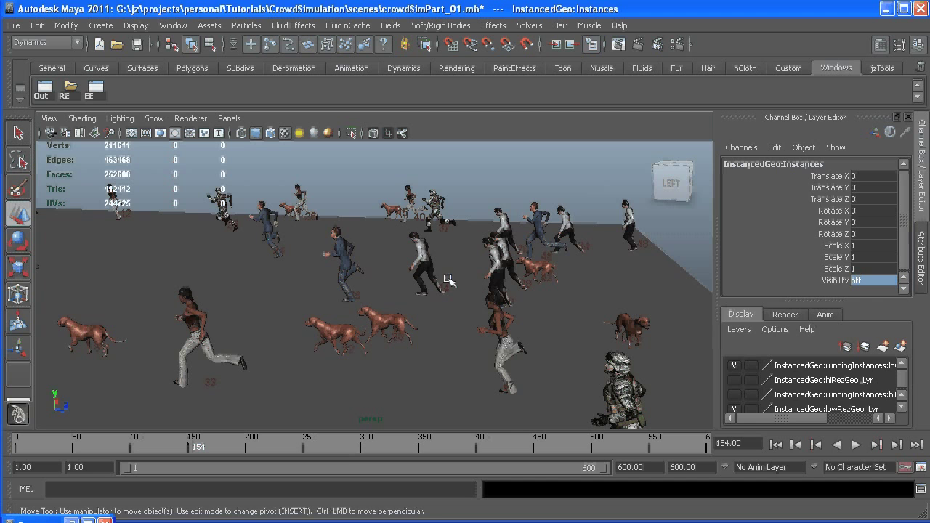
pyautogui.keyDown('alt'); pyautogui.moveTo(375, 266); pyautogui.dragTo(644, 250, button='middle'); pyautogui.keyUp('alt')
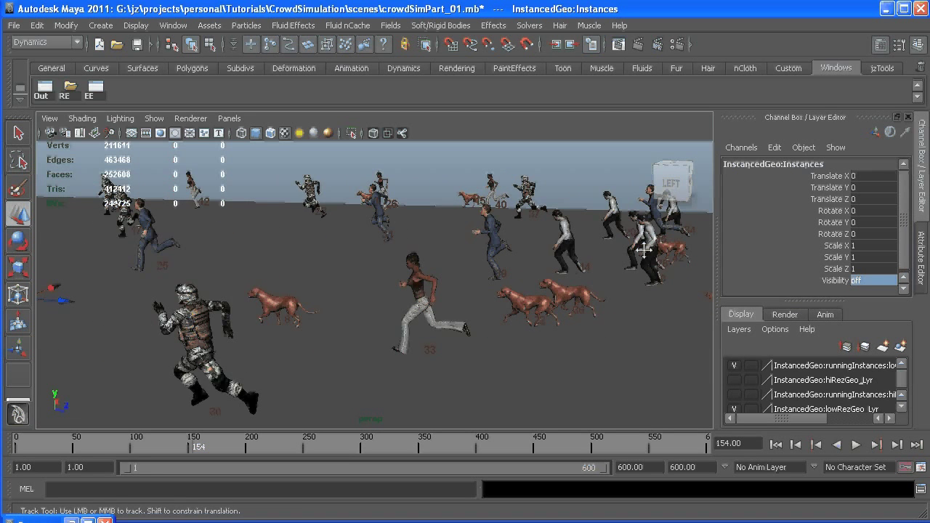
pyautogui.click(776, 444)
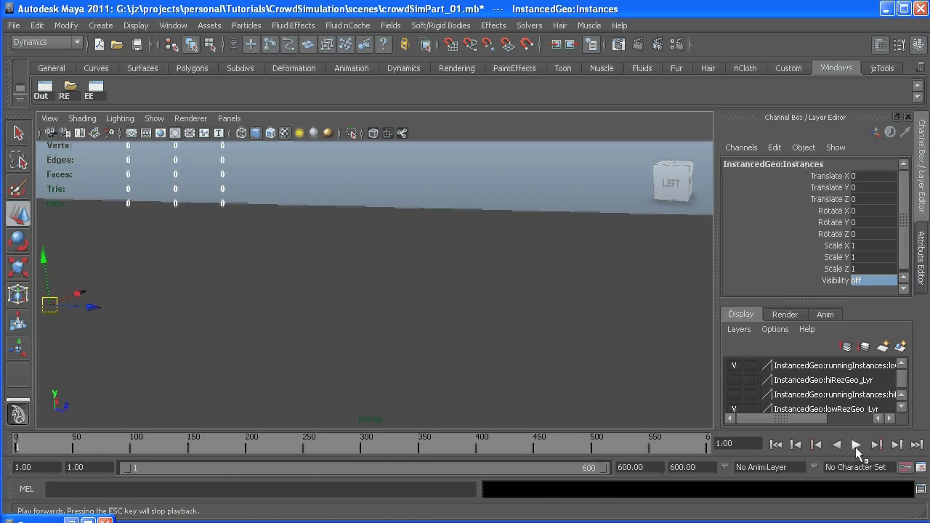